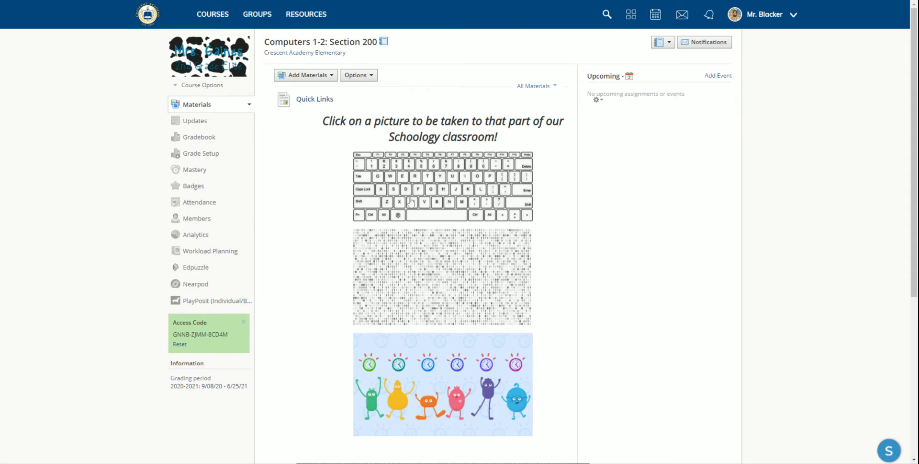
Follow the keyboard picture's link to the Typing folder and return to the course materials page.
left_click(411, 201)
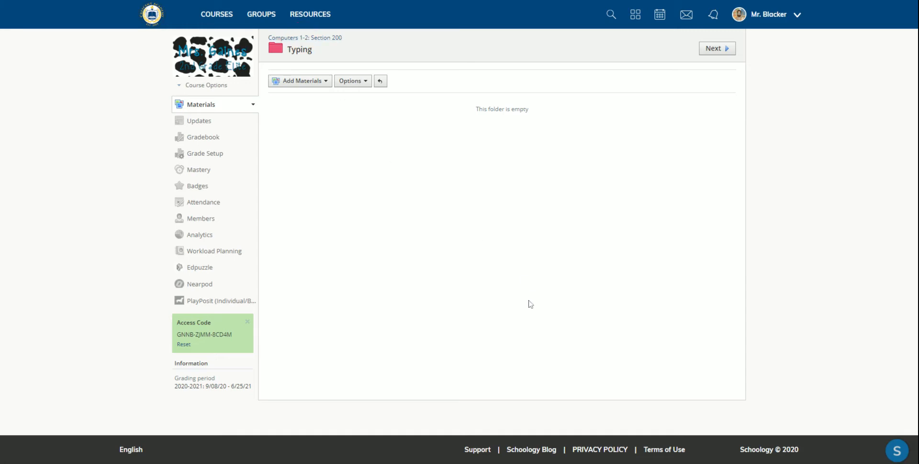
key("alt+Left")
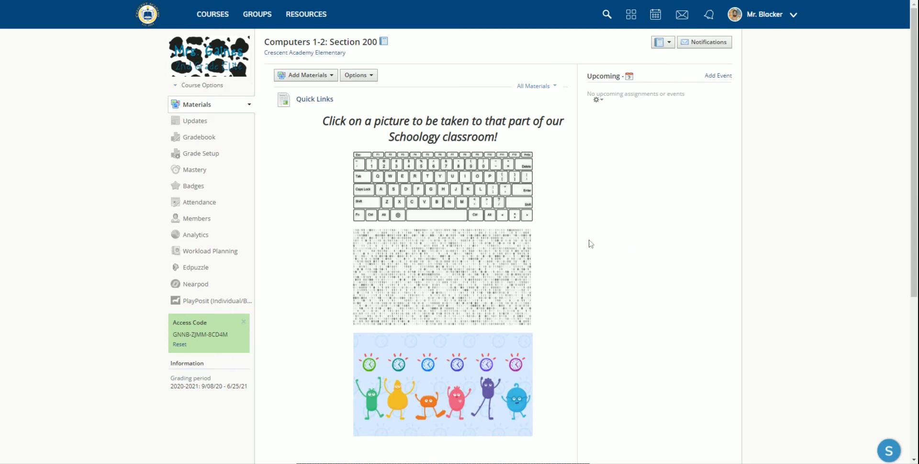
Compare the Quick Links pictures with the Typing, Coding, Digital Citizenship and Virtual Learning folders listed below them.
scroll(592, 243, "down", 3)
scroll(590, 243, "down", 3)
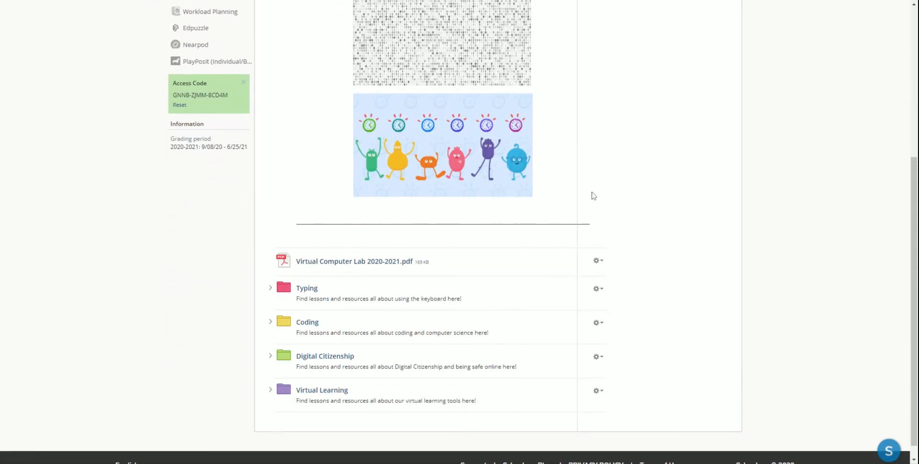
scroll(593, 196, "up", 1)
scroll(593, 197, "down", 1)
scroll(593, 241, "down", 1)
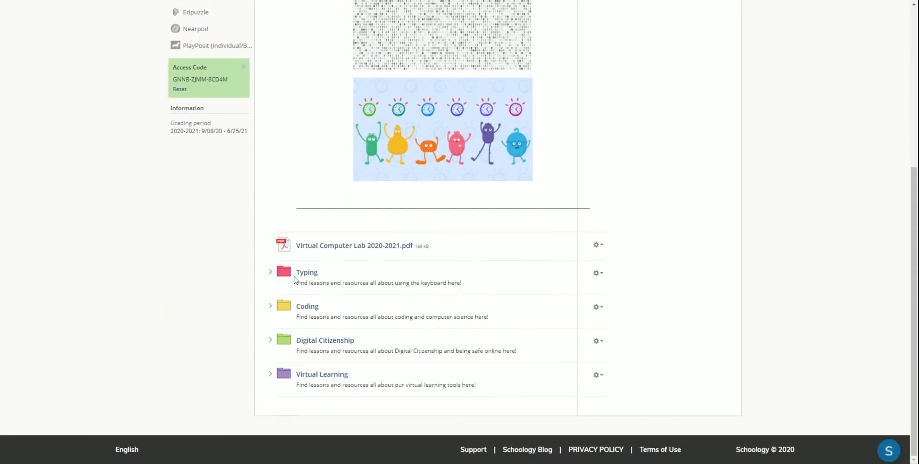
scroll(300, 283, "up", 5)
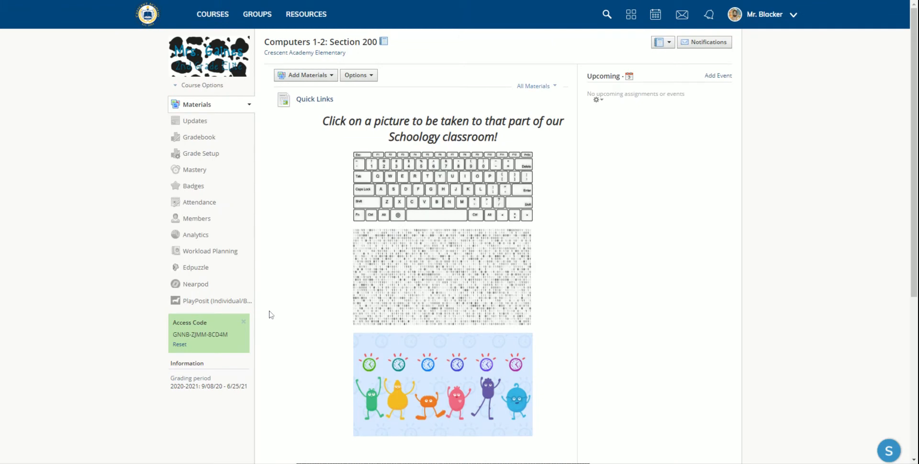
scroll(293, 288, "down", 5)
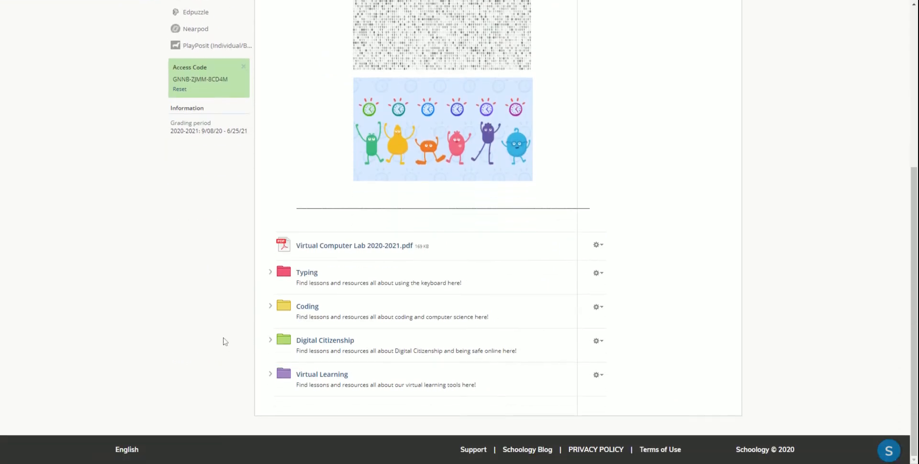
scroll(229, 345, "up", 1)
scroll(229, 345, "down", 1)
scroll(287, 371, "up", 1)
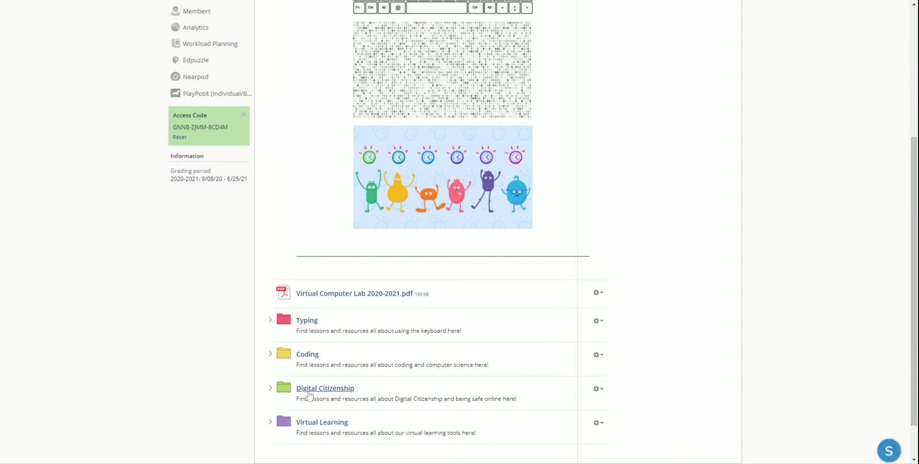
scroll(316, 393, "up", 4)
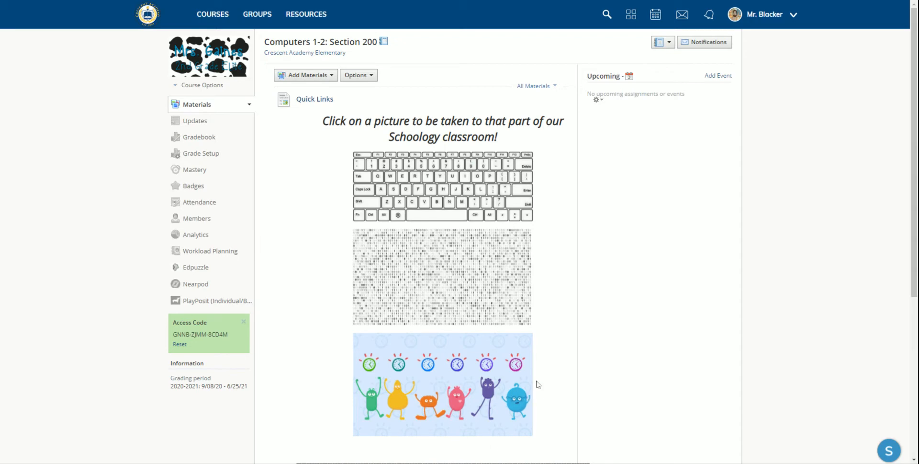
scroll(550, 347, "down", 5)
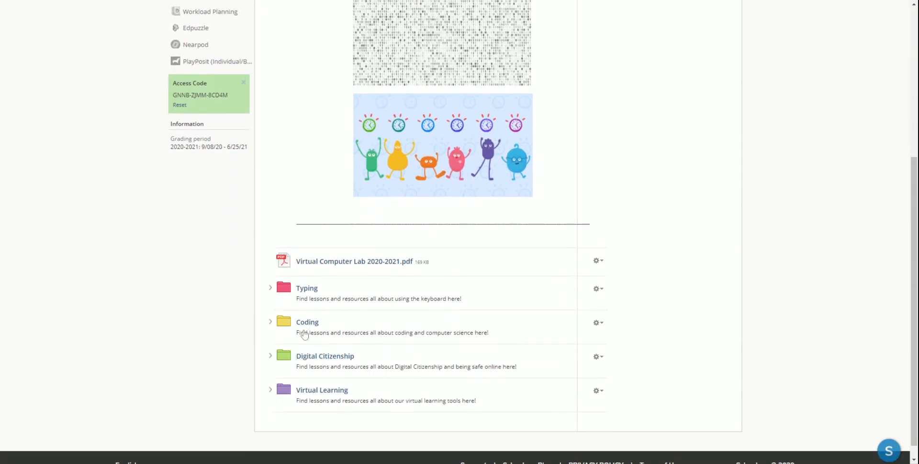
scroll(565, 309, "up", 5)
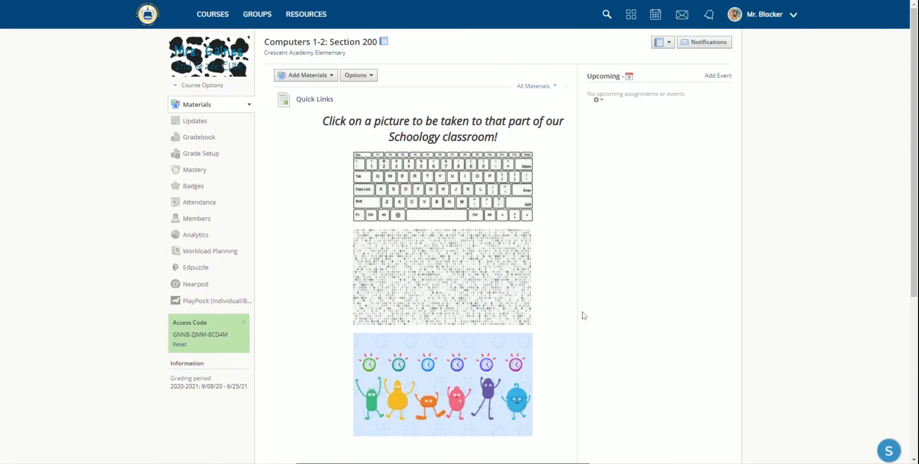
left_click(598, 100)
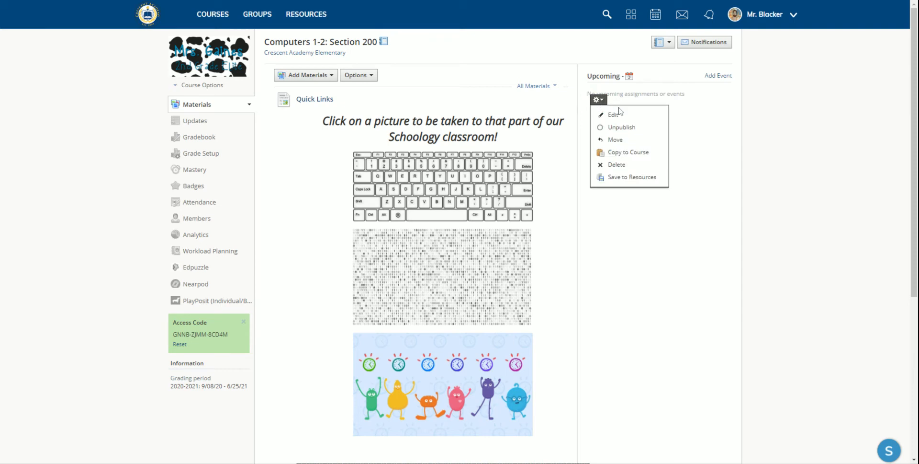
left_click(338, 77)
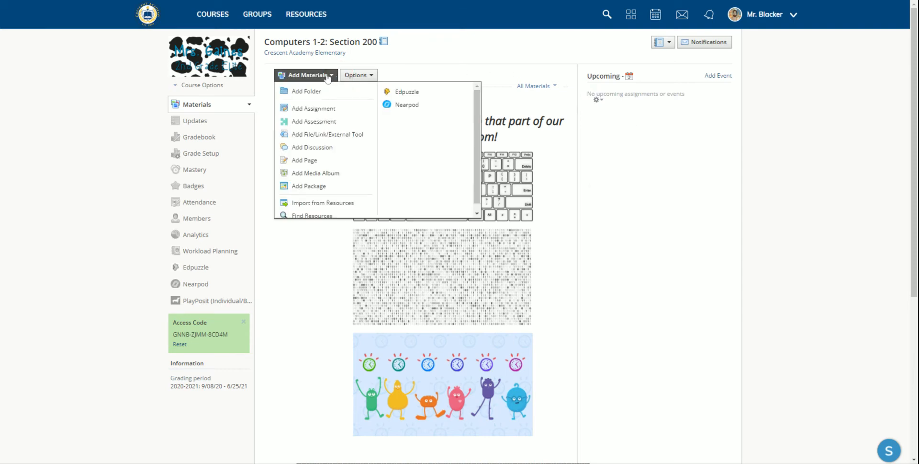
left_click(297, 160)
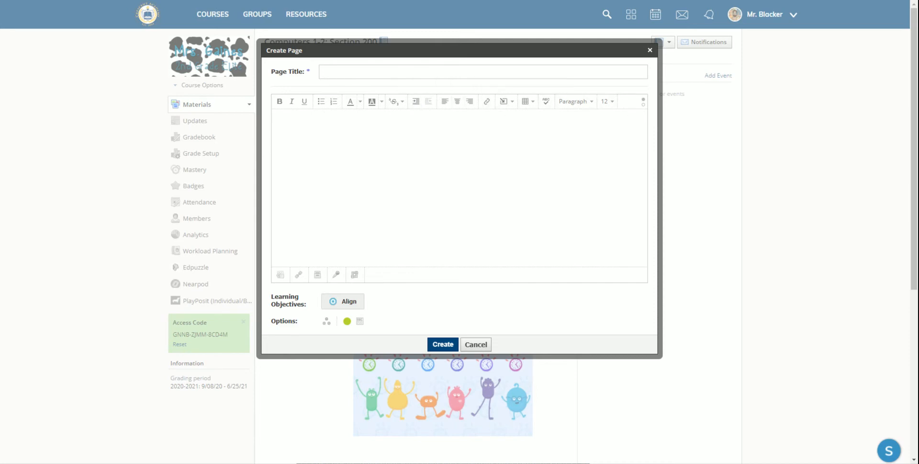
left_click(485, 345)
Edit the Quick Links page, examine the upload and web options for inserting media with the keyboard picture selected, and save the page.
left_click(600, 97)
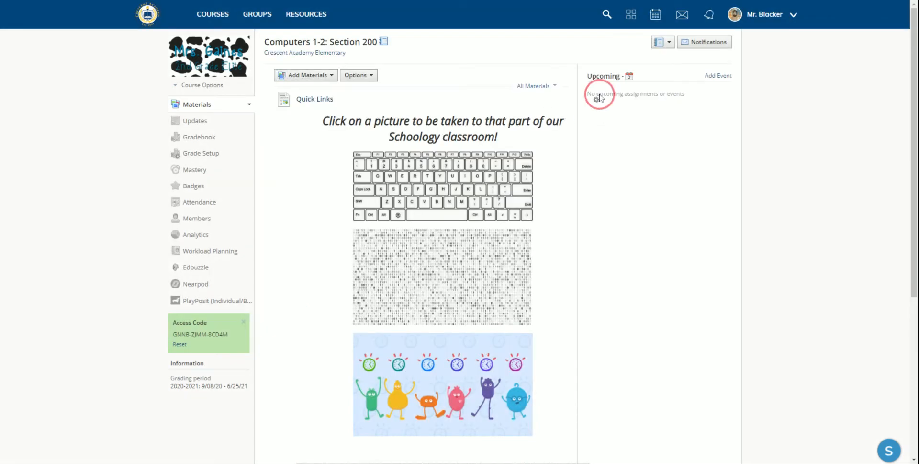
left_click(598, 99)
left_click(607, 121)
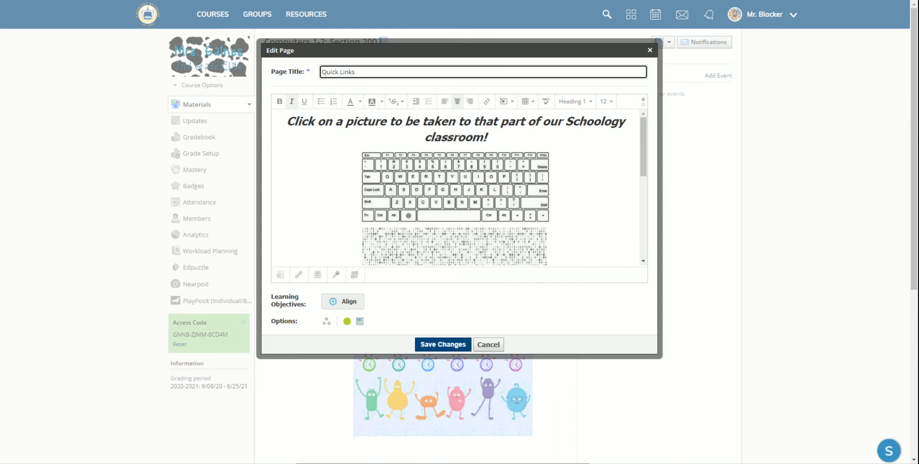
left_click(424, 137)
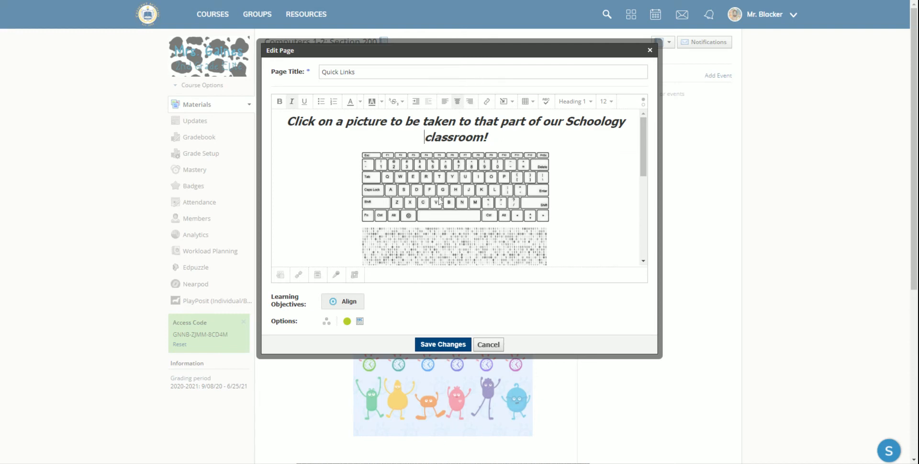
left_click(440, 201)
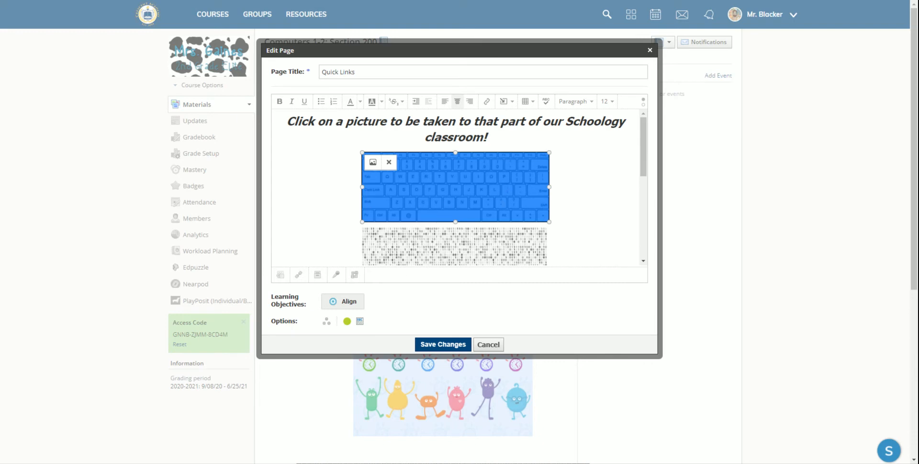
left_click(504, 107)
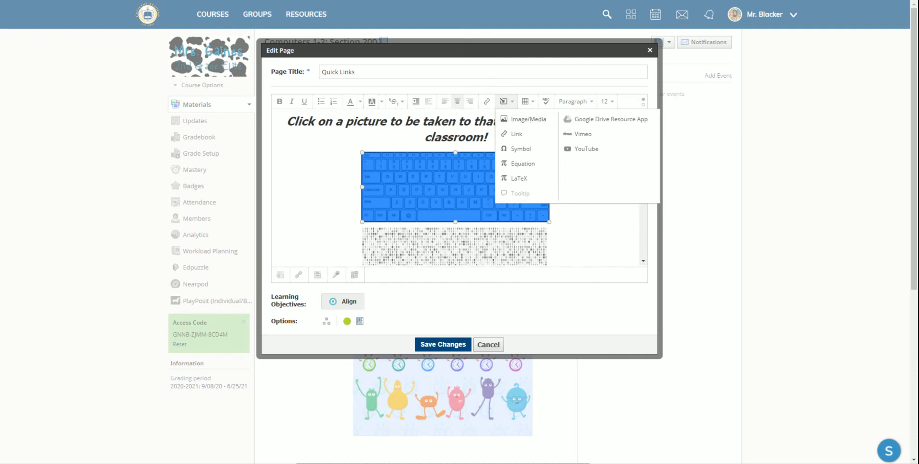
left_click(528, 119)
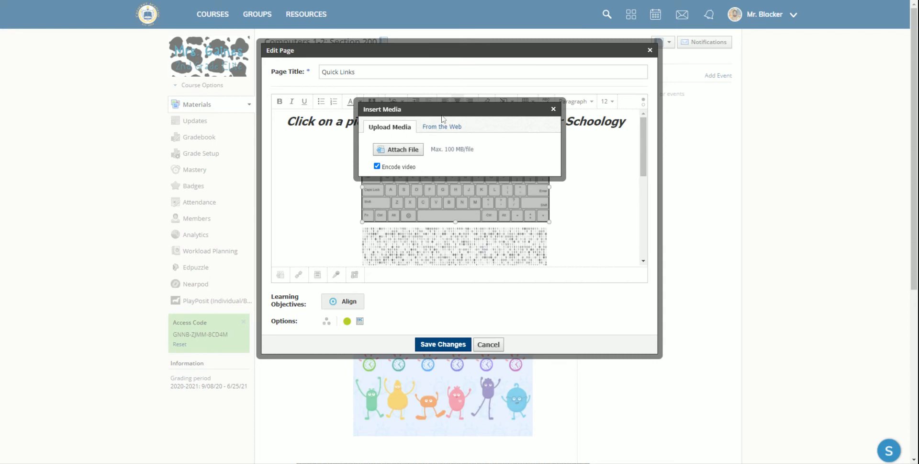
left_click(451, 128)
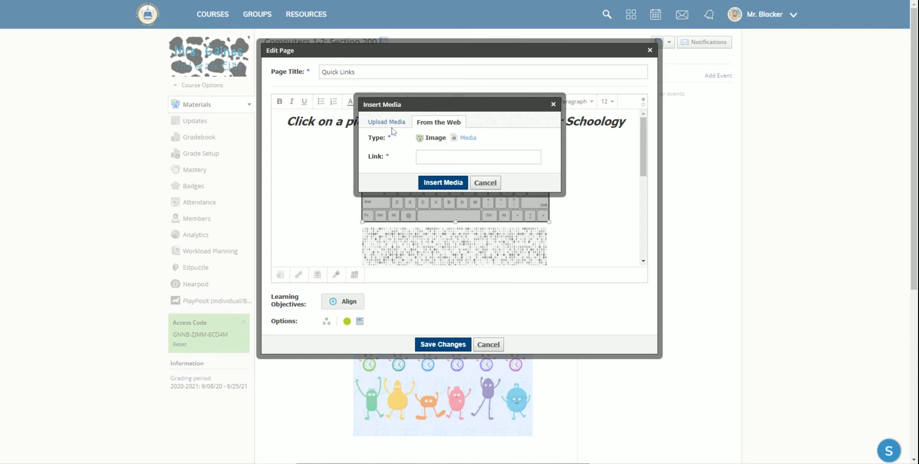
left_click(392, 123)
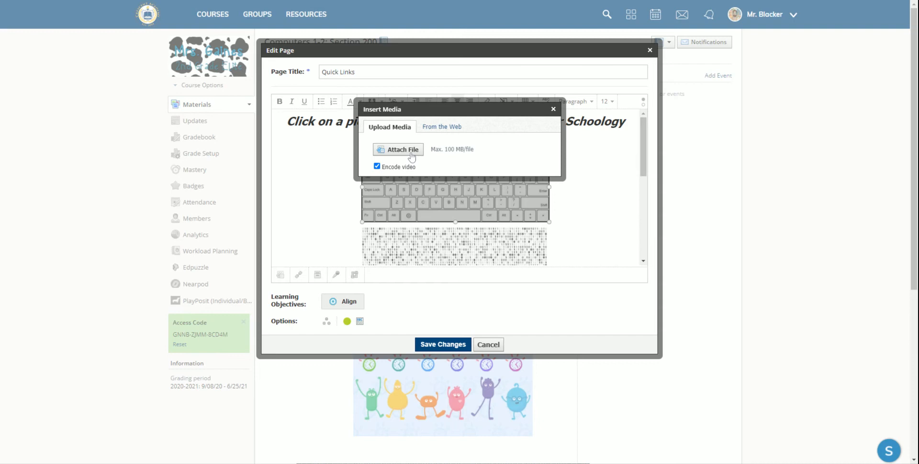
left_click(410, 153)
left_click(553, 108)
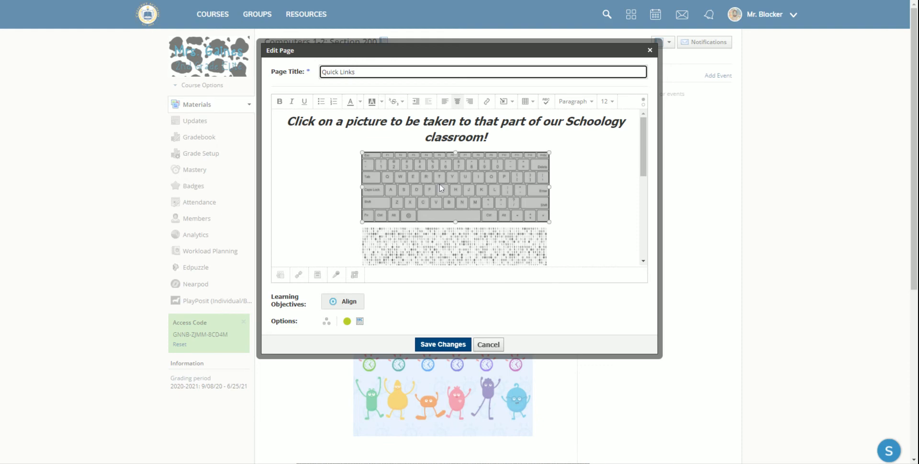
left_click(453, 344)
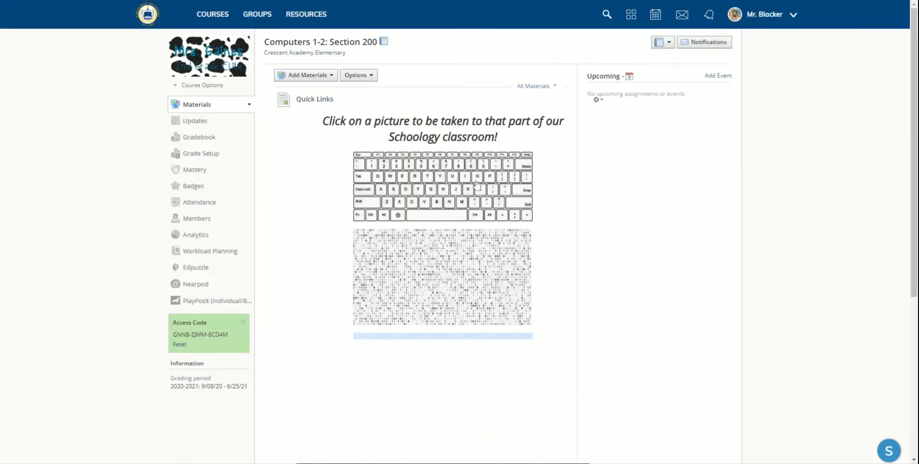
Update the keyboard picture's link on the Quick Links page with the Typing folder URL ending in materials?f=276910901, and save the page.
scroll(321, 337, "down", 5)
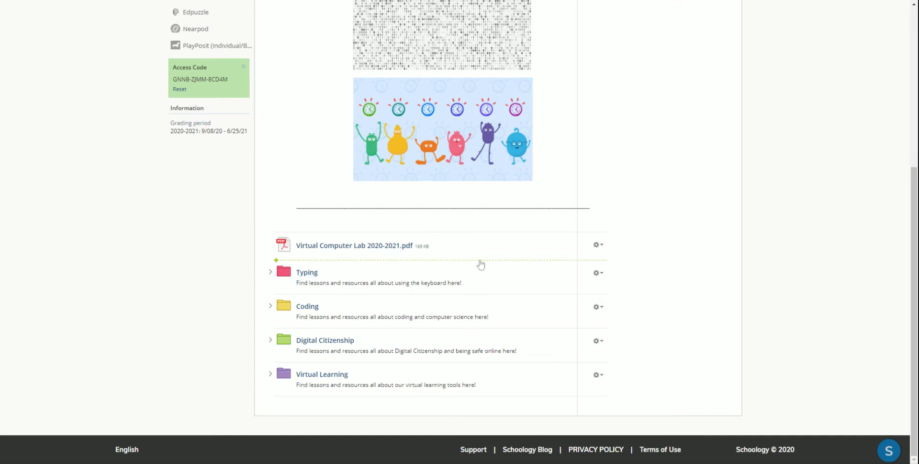
scroll(478, 263, "up", 5)
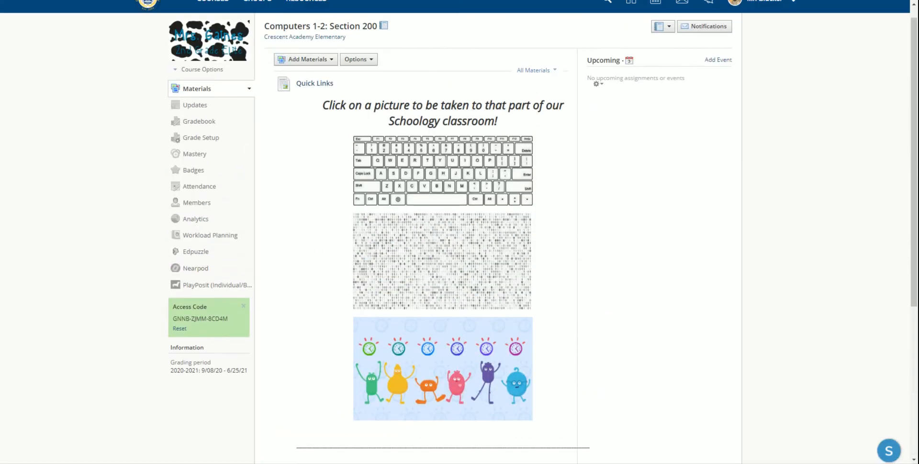
left_click(597, 83)
left_click(613, 99)
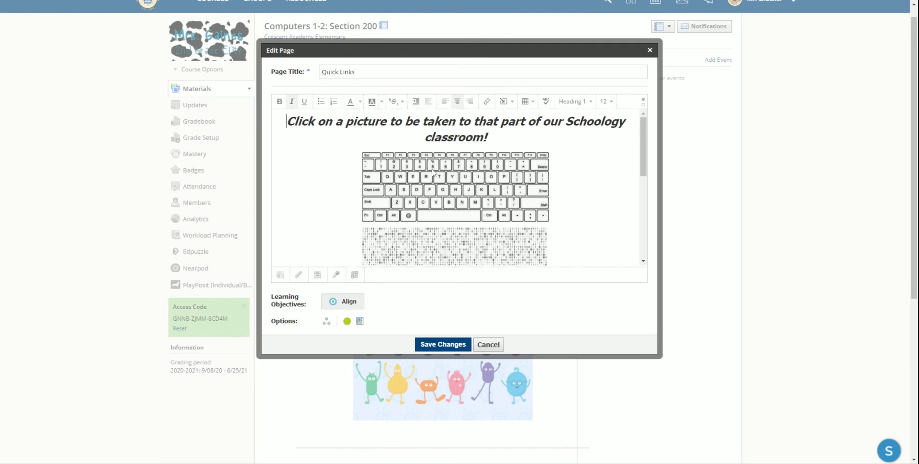
left_click(432, 168)
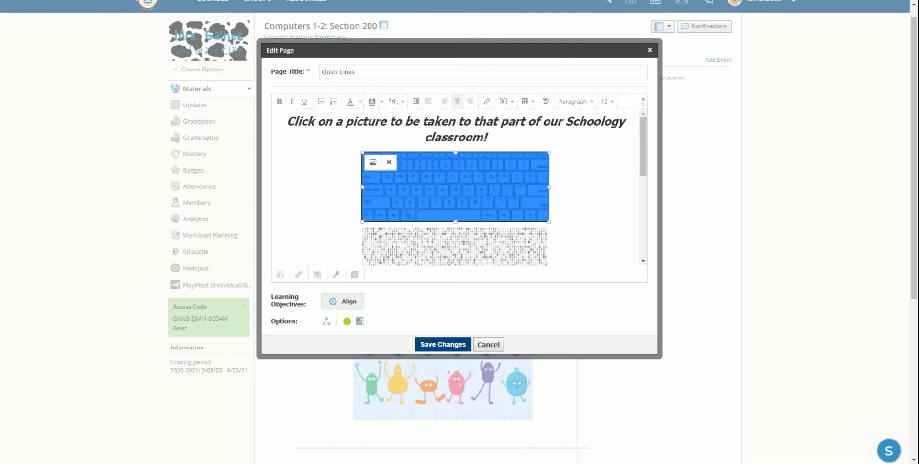
left_click(488, 102)
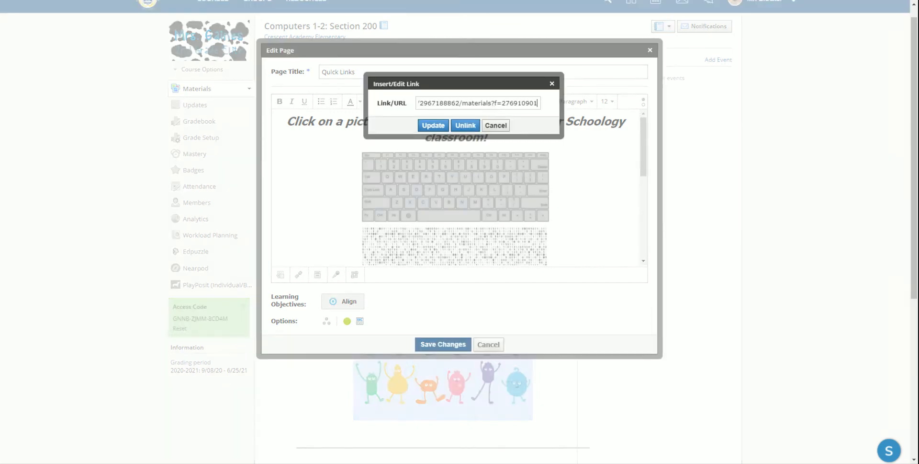
left_click_drag(539, 103, 259, 122)
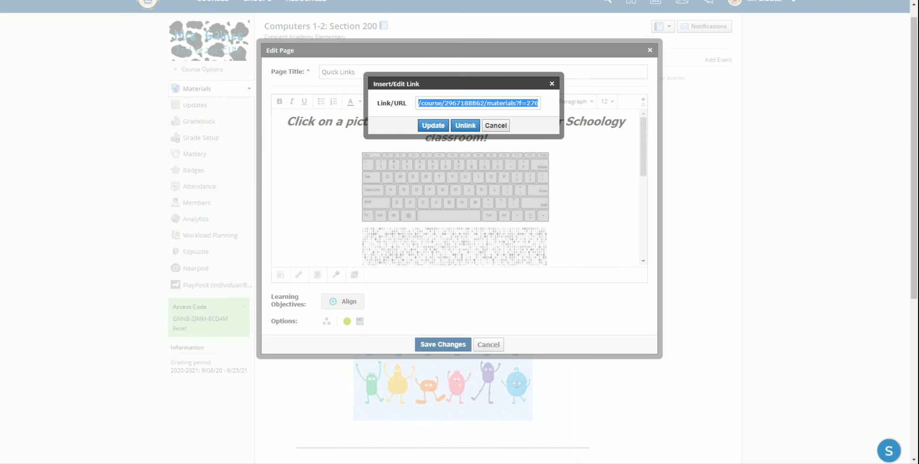
key("End")
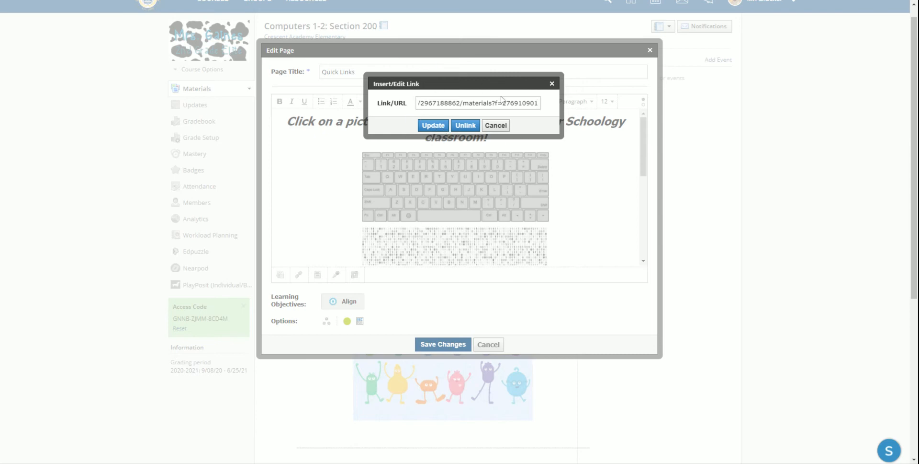
left_click(433, 125)
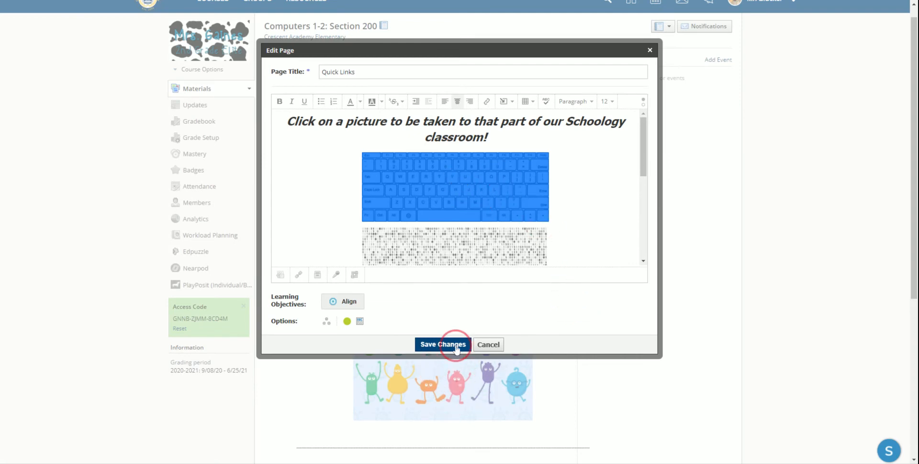
left_click(443, 344)
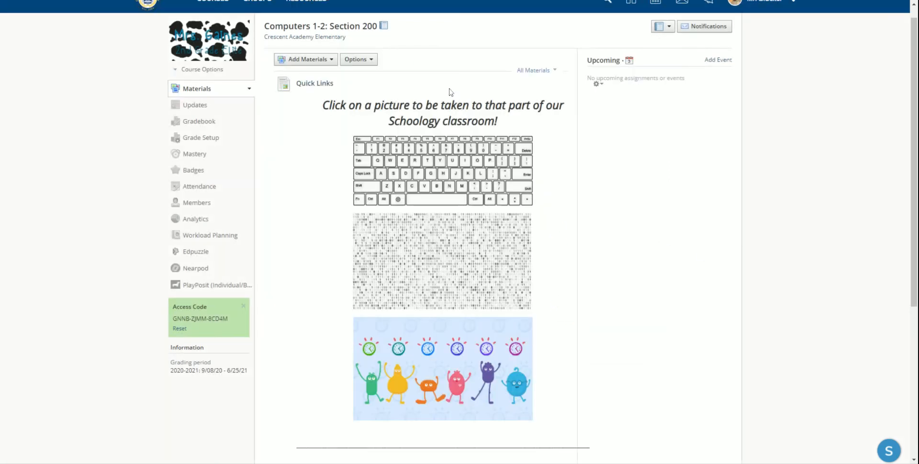
Test the keyboard picture's link from the course page and review how the pictures match the folders in the materials list.
left_click(428, 164)
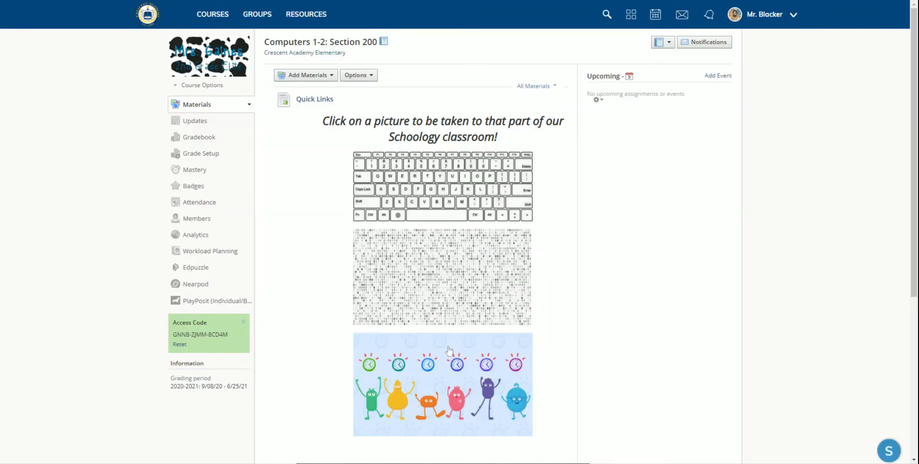
scroll(448, 351, "down", 5)
scroll(322, 307, "up", 5)
scroll(471, 263, "down", 5)
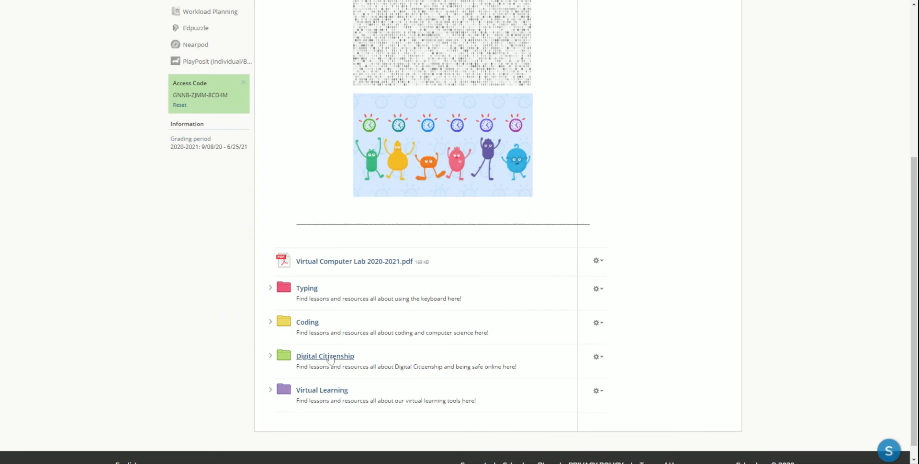
scroll(330, 359, "up", 4)
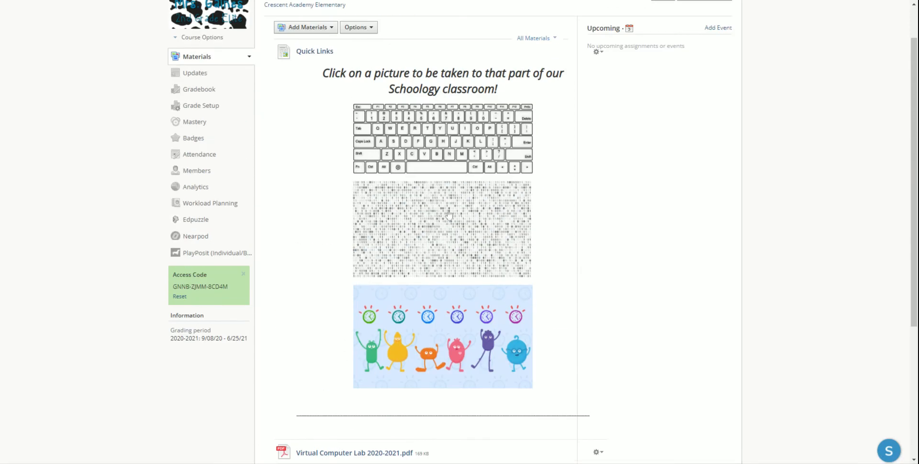
Copy the Quick Links page to the Computer Lab Test: Test course with the folder set to (None).
scroll(449, 214, "up", 1)
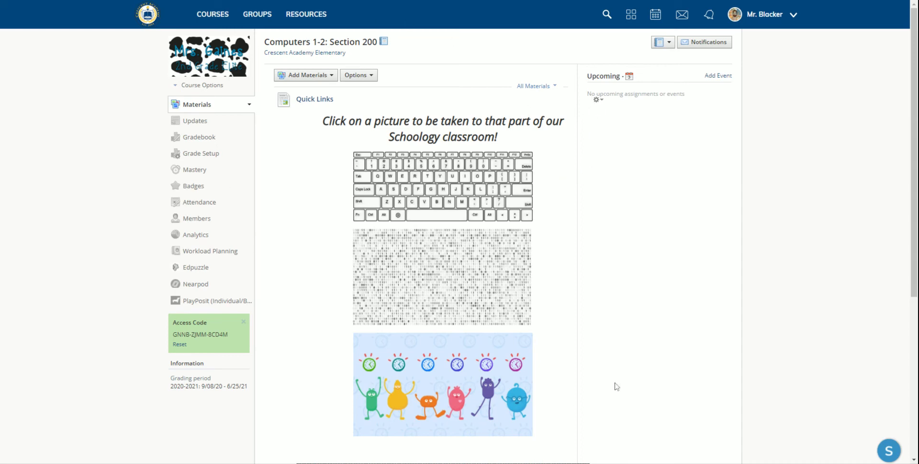
left_click(602, 102)
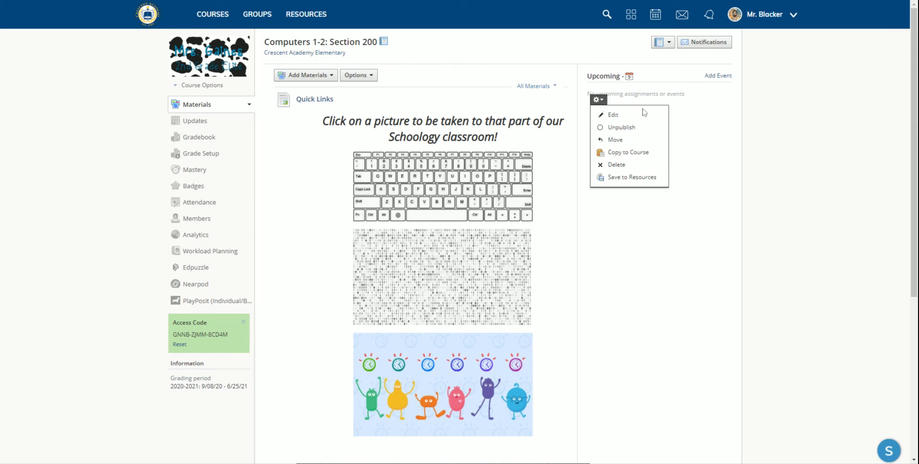
left_click(629, 152)
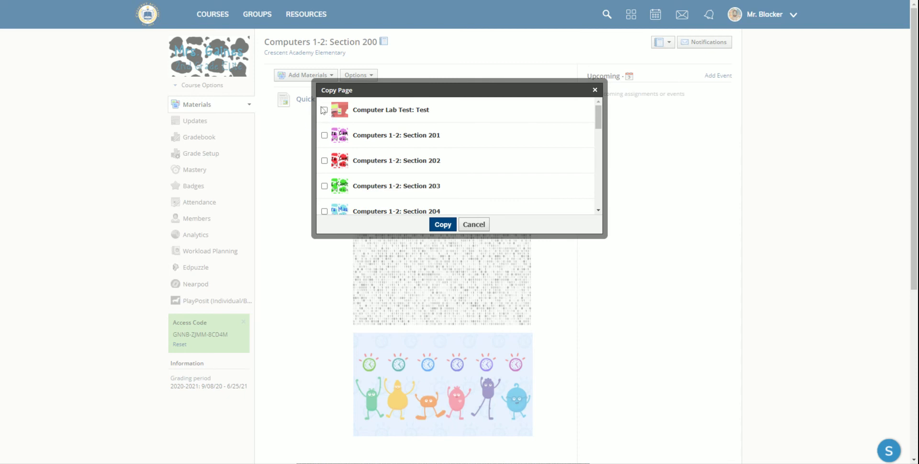
left_click(325, 110)
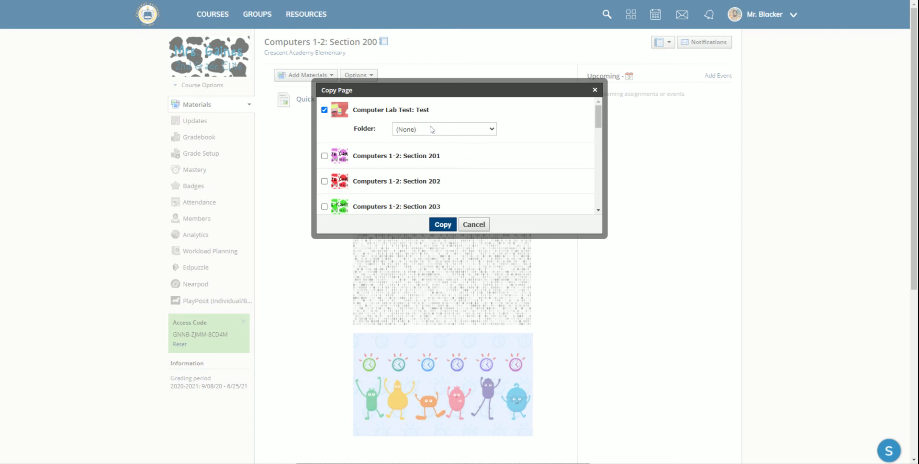
left_click(432, 129)
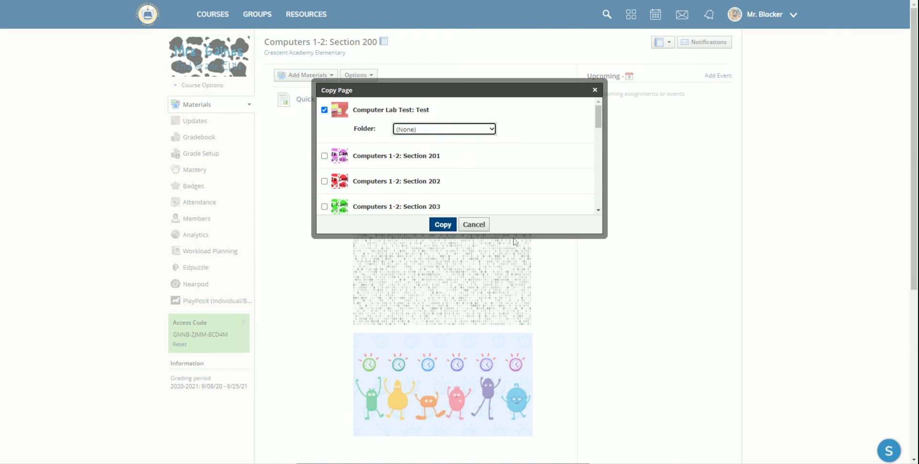
left_click(443, 225)
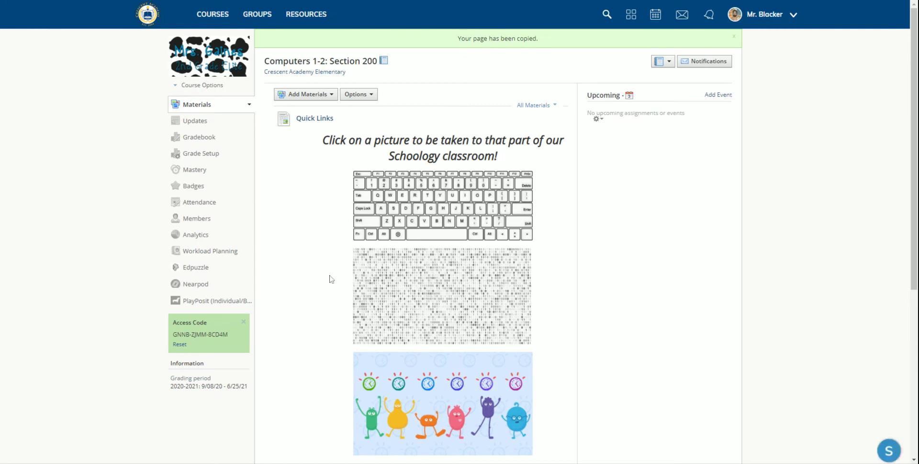
Open the Computer Lab Test: Test course from the course dashboard and review the copied Quick Links page in its materials.
left_click(148, 13)
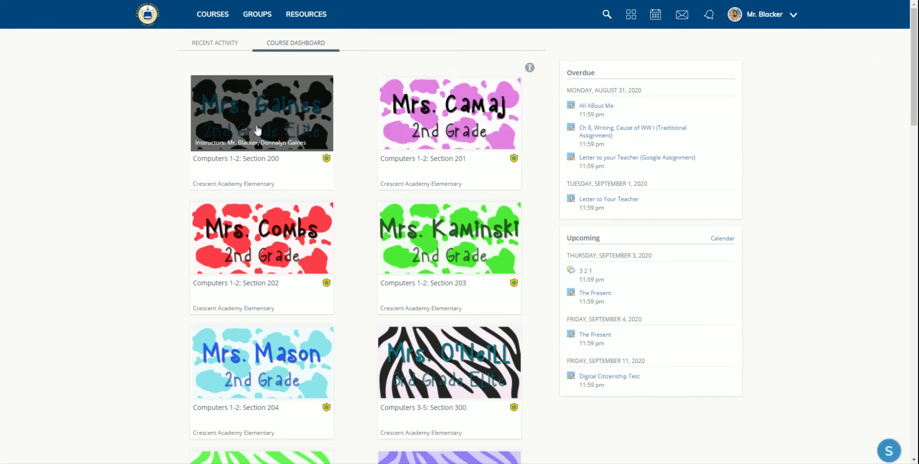
scroll(267, 129, "down", 20)
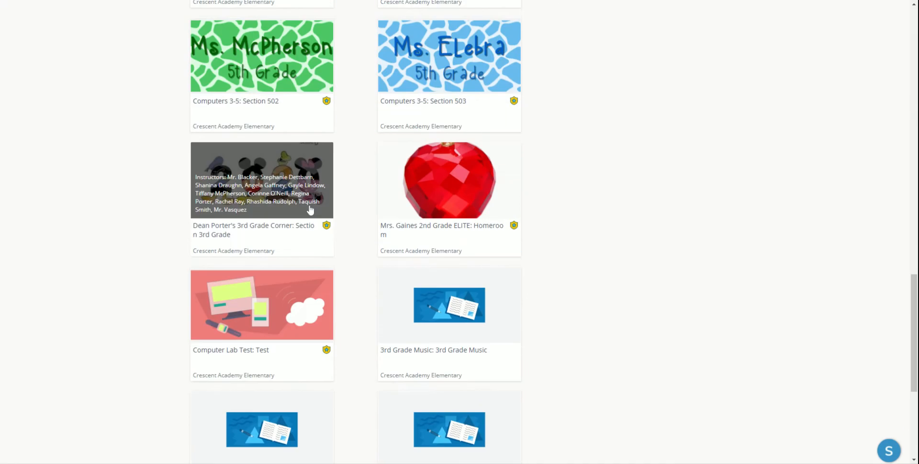
scroll(312, 216, "down", 4)
scroll(264, 245, "up", 3)
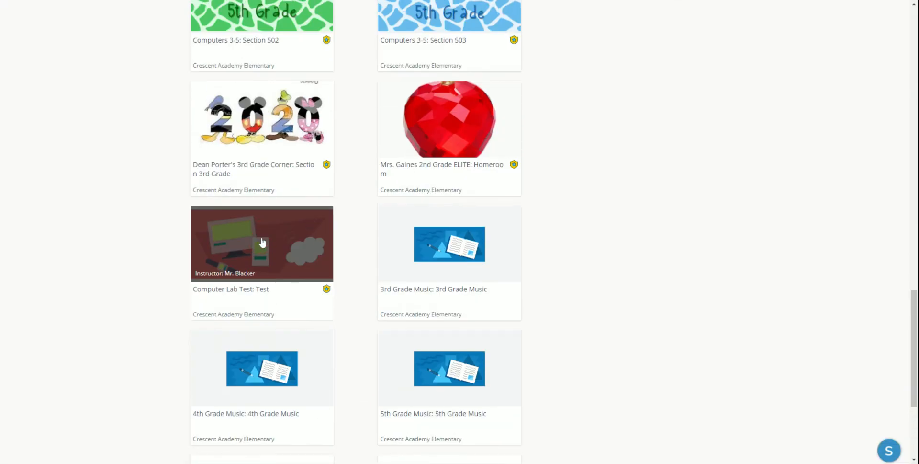
left_click(262, 243)
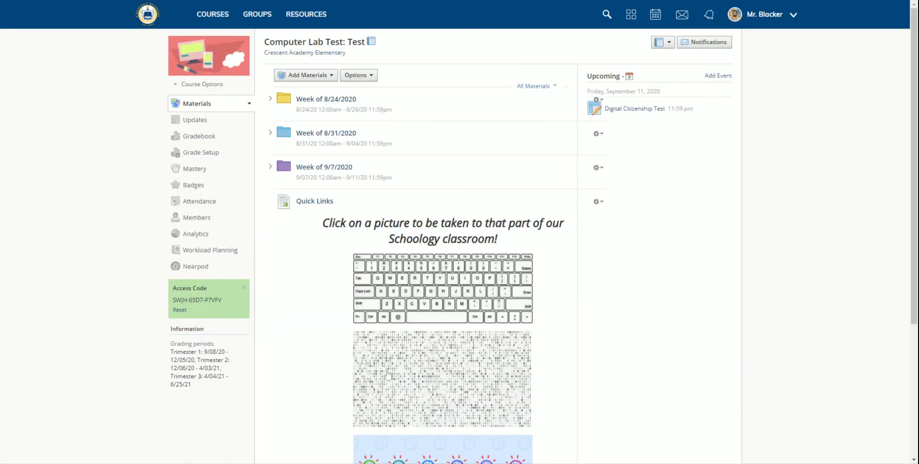
scroll(383, 336, "down", 2)
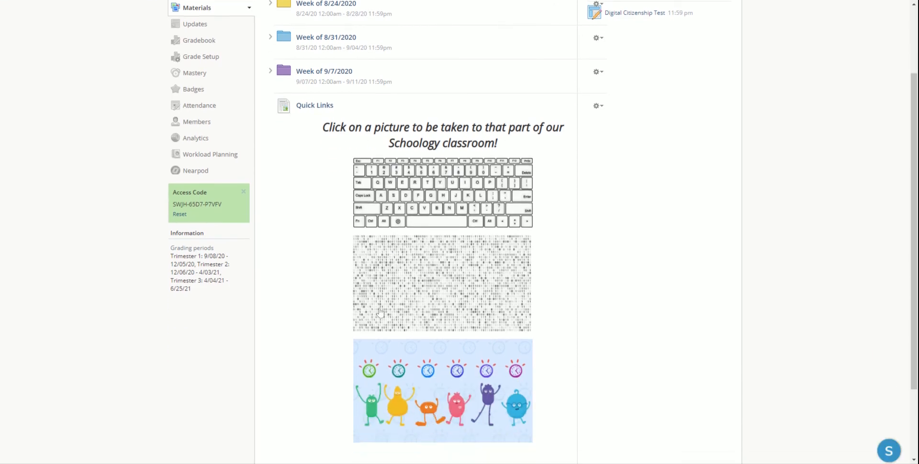
scroll(381, 313, "down", 2)
scroll(381, 313, "up", 2)
Open the copied Quick Links page for editing and save it without changing its content.
left_click(602, 109)
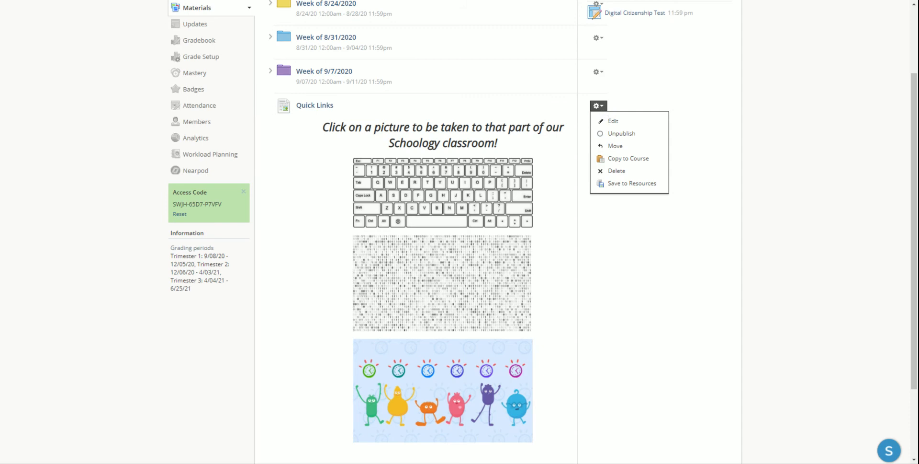
left_click(609, 123)
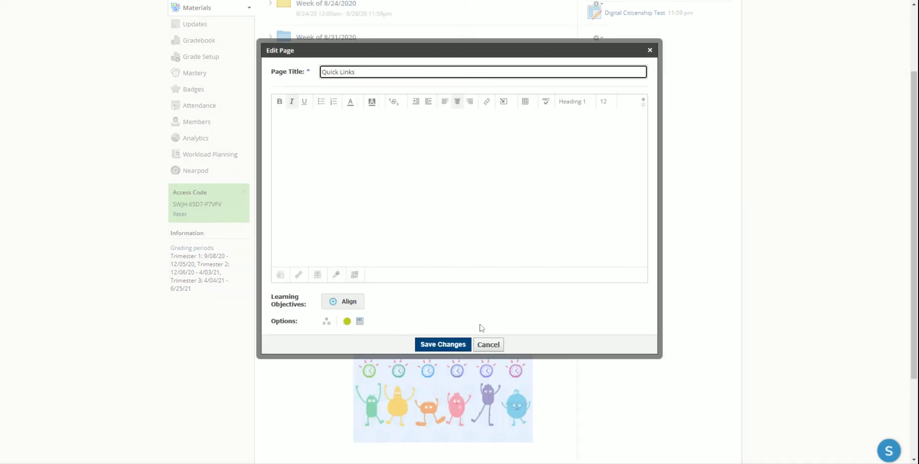
left_click(444, 345)
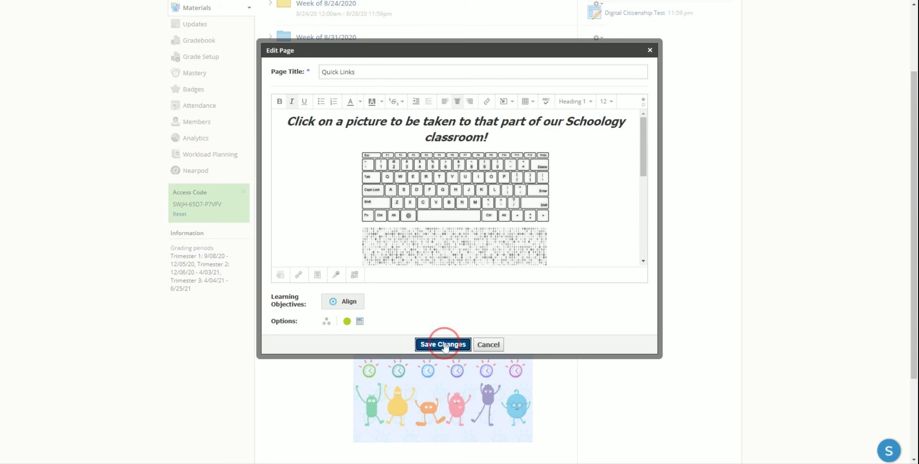
left_click(432, 192)
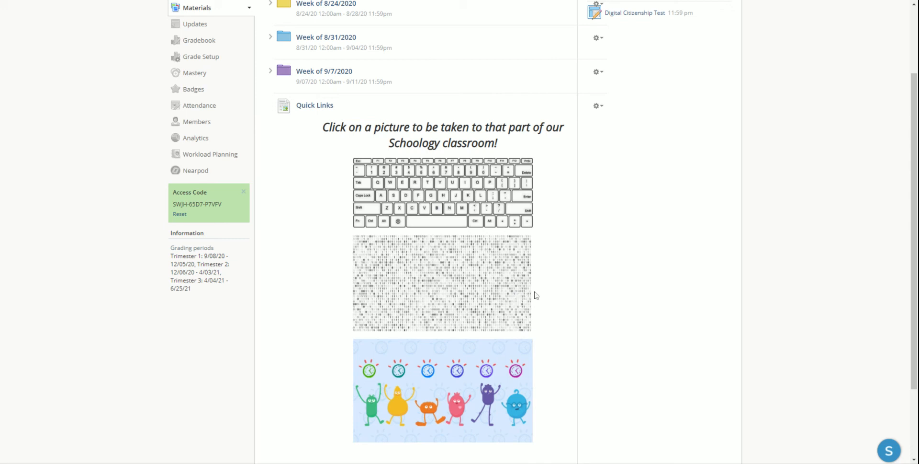
scroll(536, 296, "down", 2)
scroll(561, 292, "up", 2)
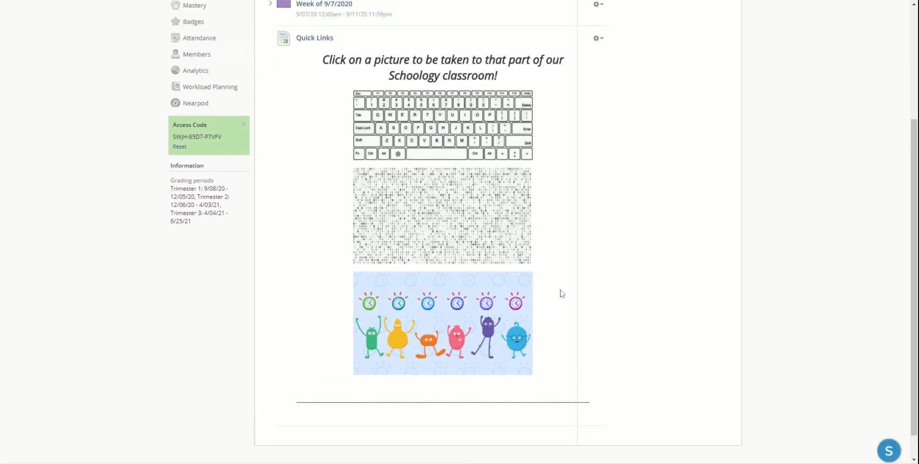
scroll(563, 293, "up", 2)
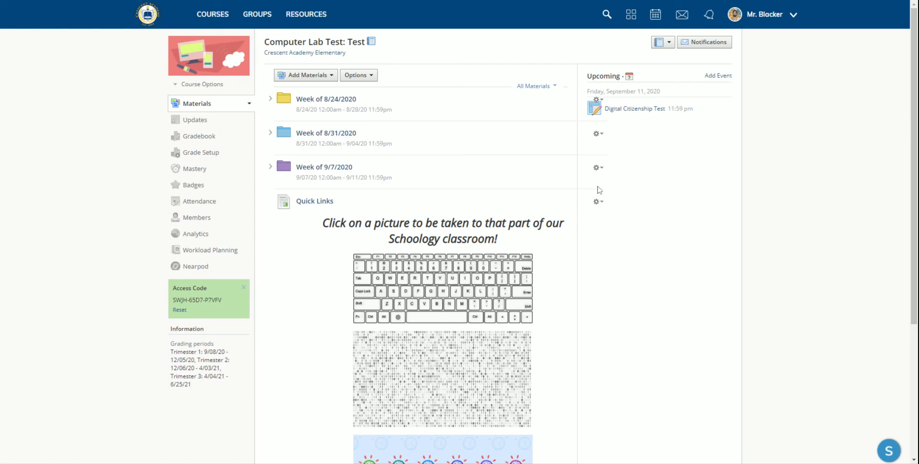
left_click_drag(591, 197, 570, 199)
left_click(568, 196)
left_click(564, 192)
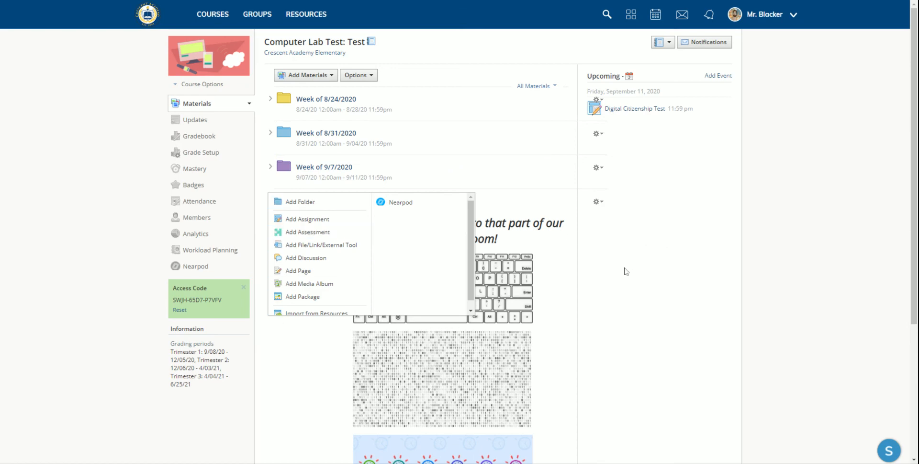
left_click(628, 313)
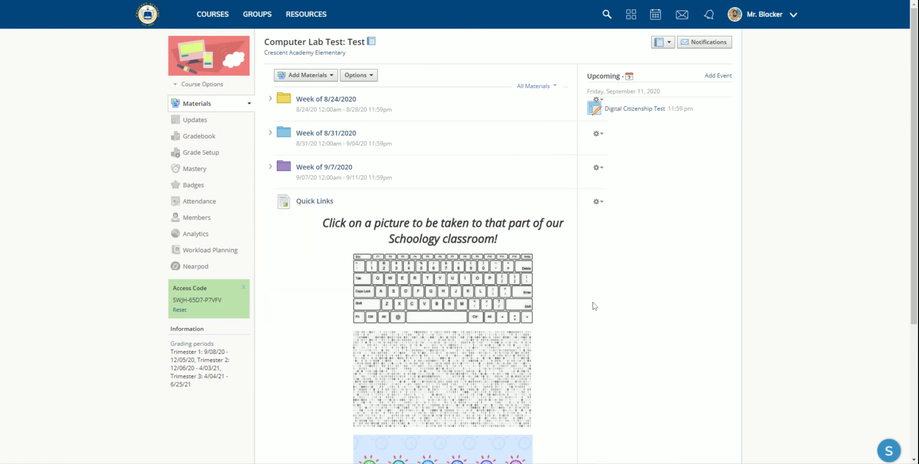
left_click(598, 201)
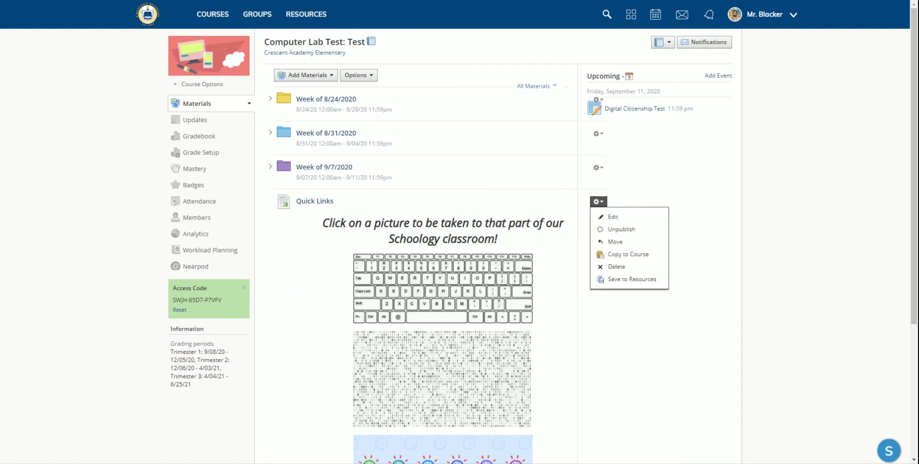
left_click(620, 243)
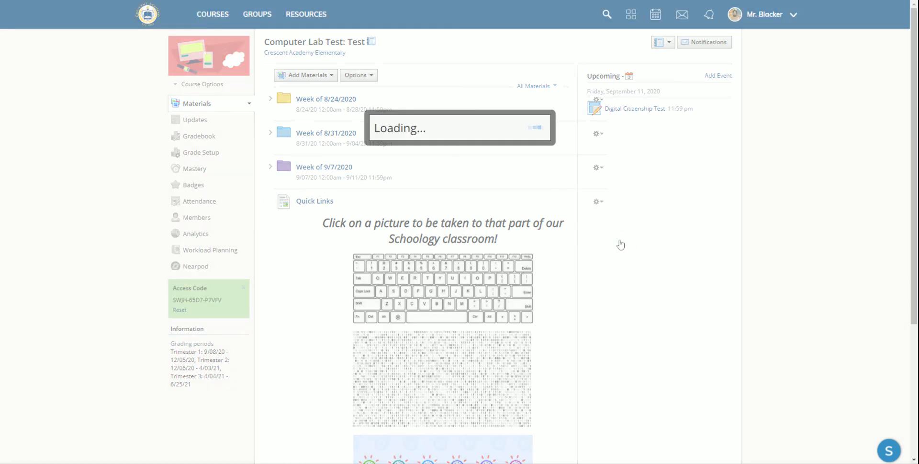
left_click(456, 130)
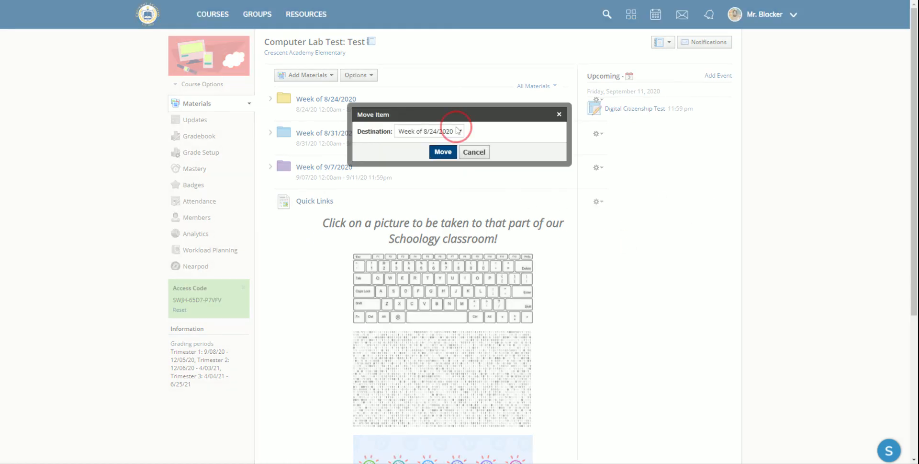
left_click(475, 152)
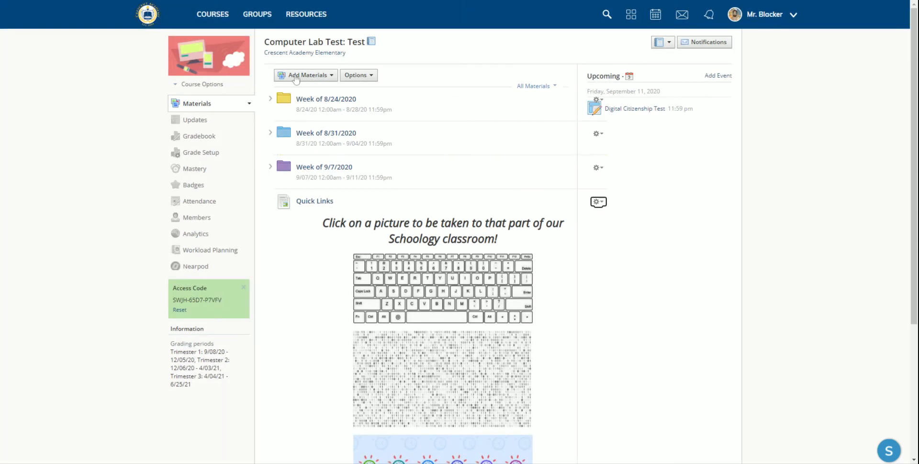
Save a copy of the Quick Links page to resources in the Home collection with no folder.
left_click(598, 202)
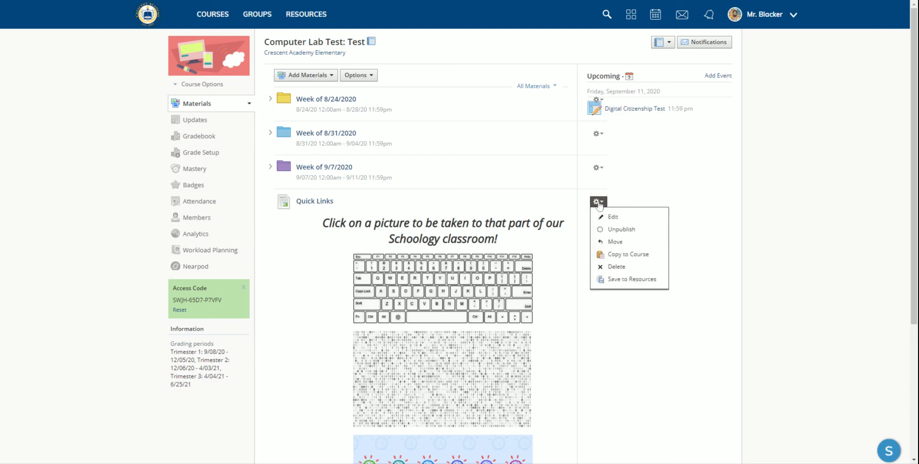
left_click(627, 282)
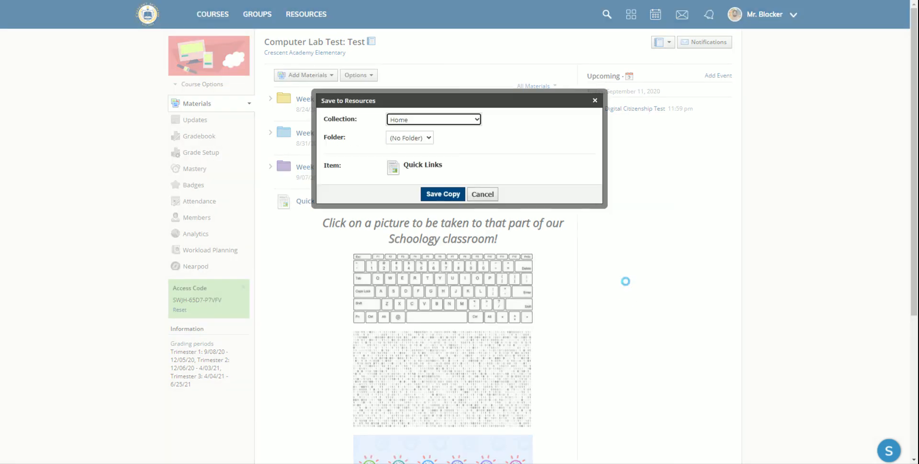
left_click(423, 142)
left_click(423, 142)
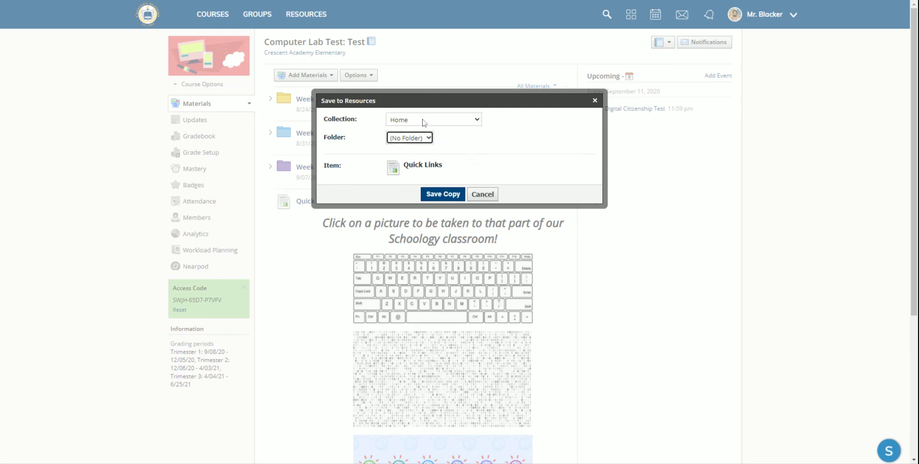
left_click(424, 121)
left_click(423, 121)
left_click(423, 121)
left_click(423, 120)
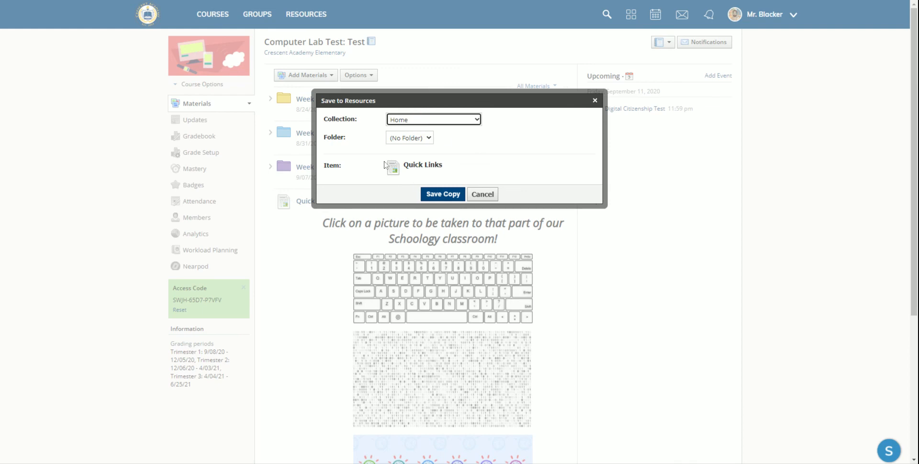
left_click(440, 196)
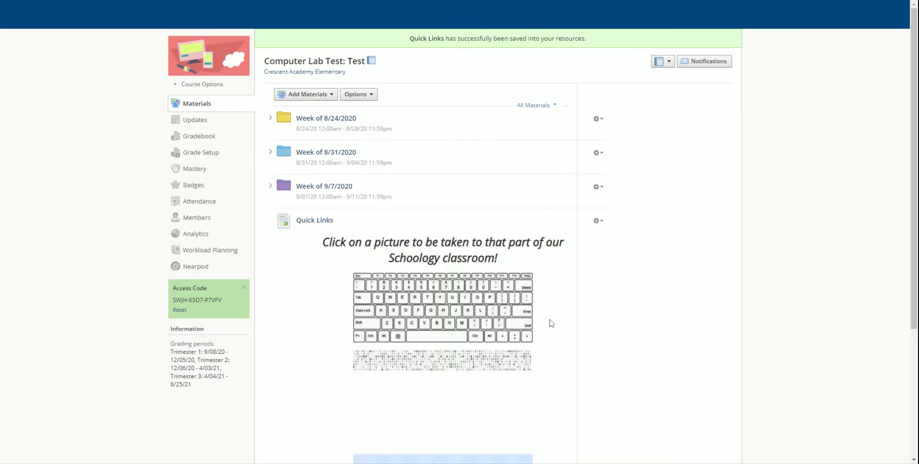
Delete the Quick Links page from the Computer Lab Test course materials.
left_click(597, 220)
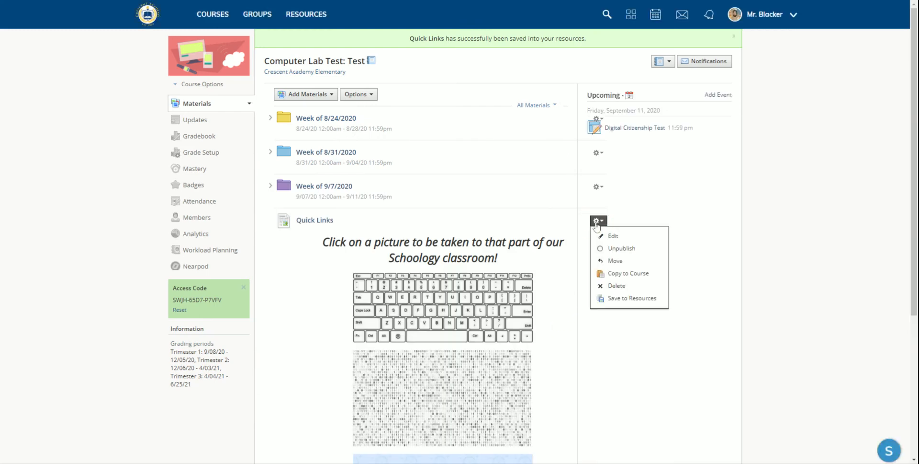
left_click(612, 286)
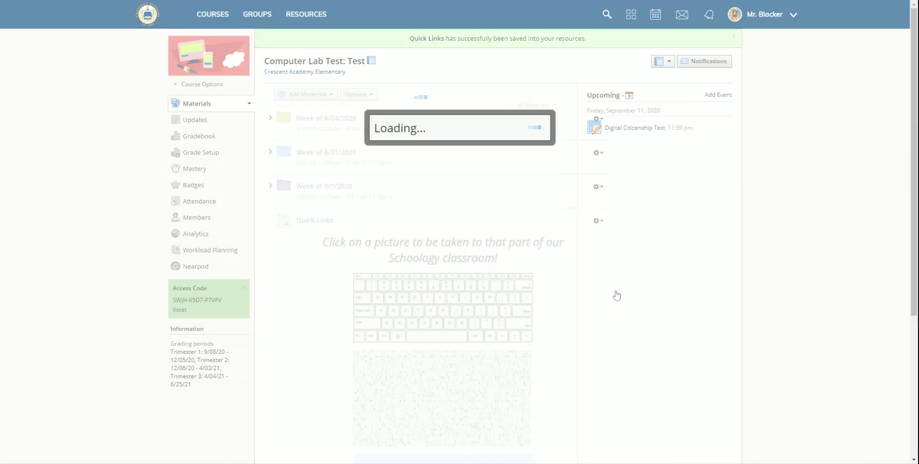
left_click(443, 154)
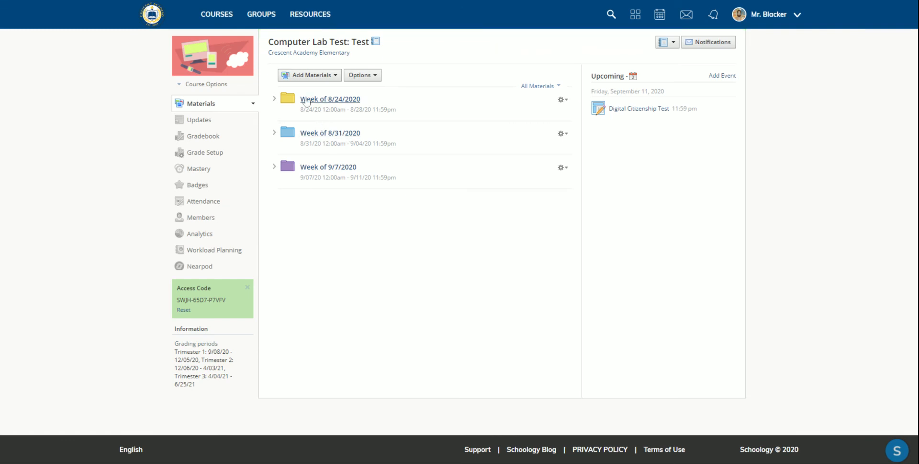
Import the Quick Links page from the Home collection of personal resources and check its position relative to the weekly folders.
left_click(316, 88)
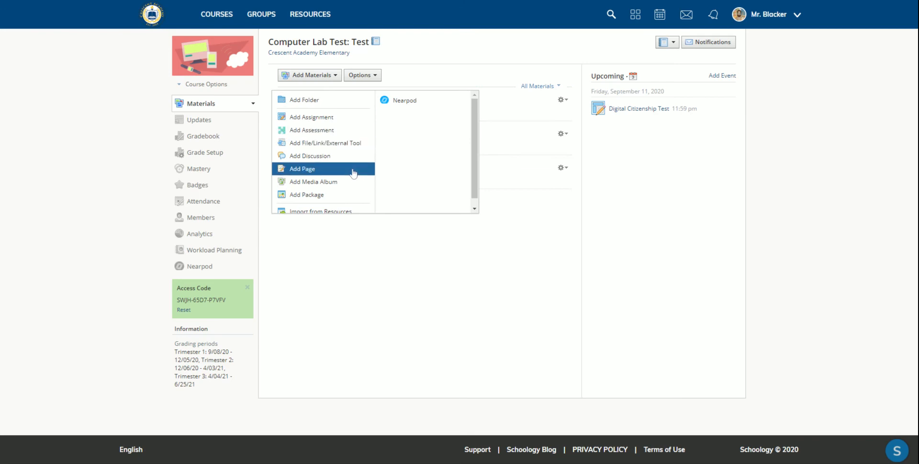
scroll(326, 196, "down", 1)
left_click(330, 204)
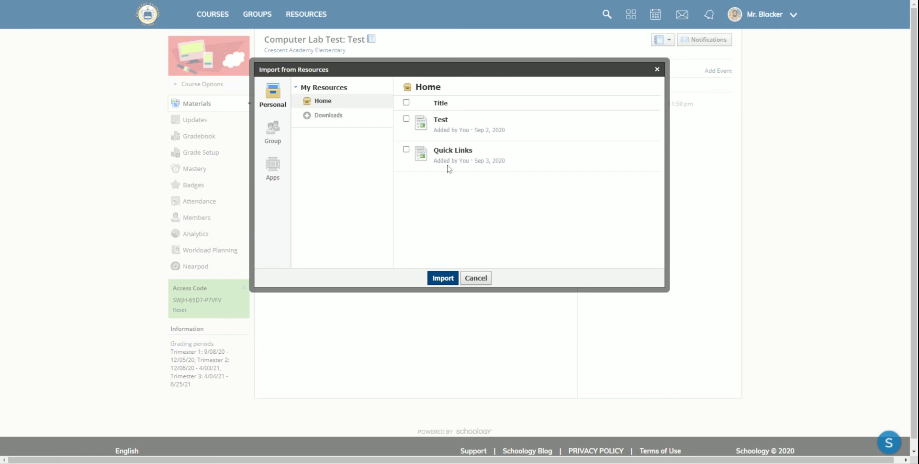
left_click(405, 149)
left_click(440, 278)
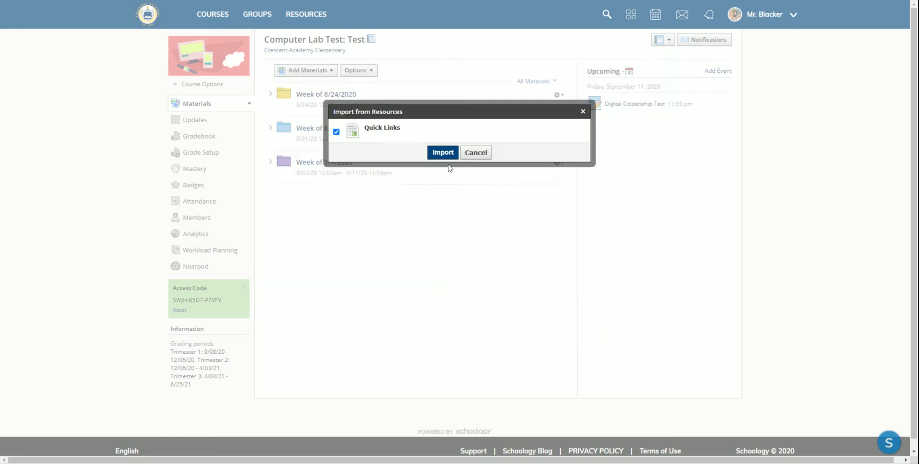
left_click(446, 153)
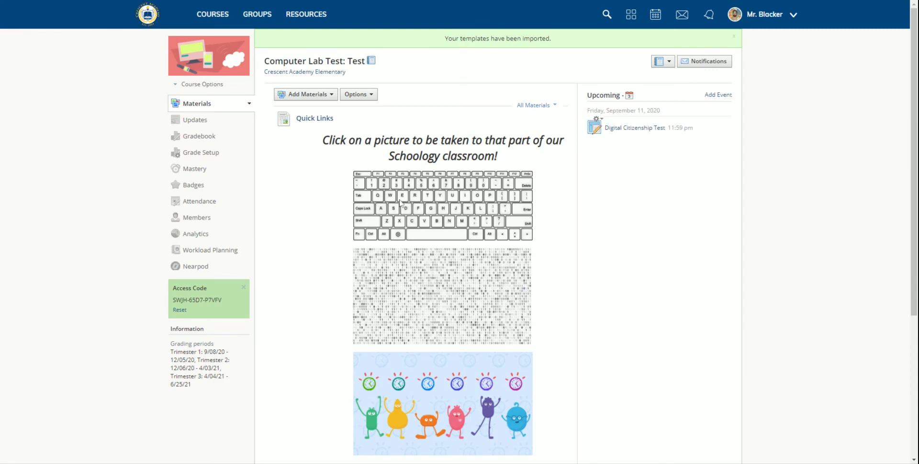
scroll(402, 204, "down", 5)
scroll(412, 230, "up", 4)
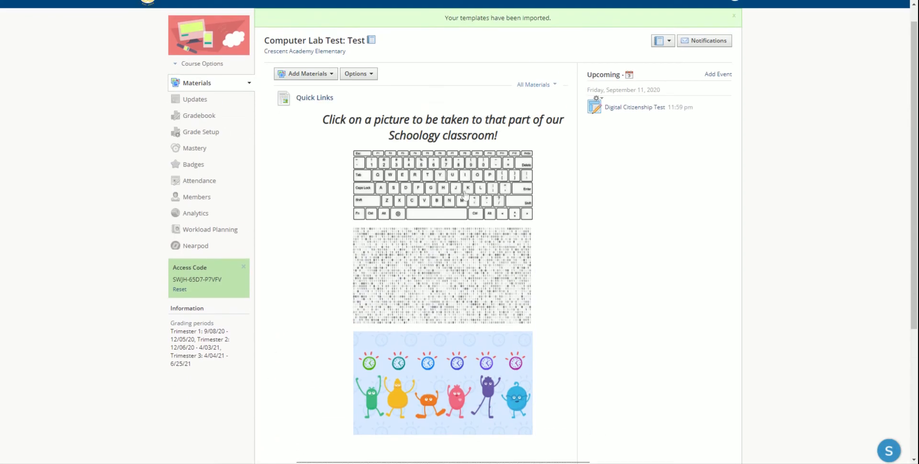
scroll(431, 193, "down", 4)
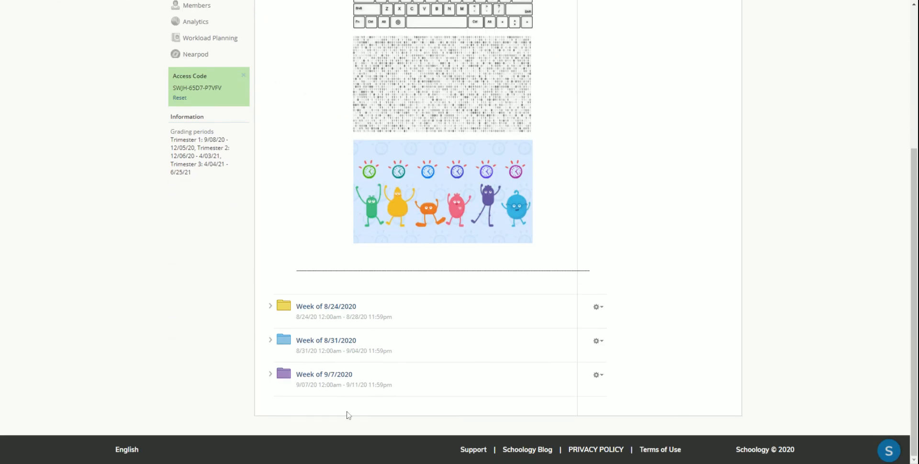
scroll(373, 331, "up", 4)
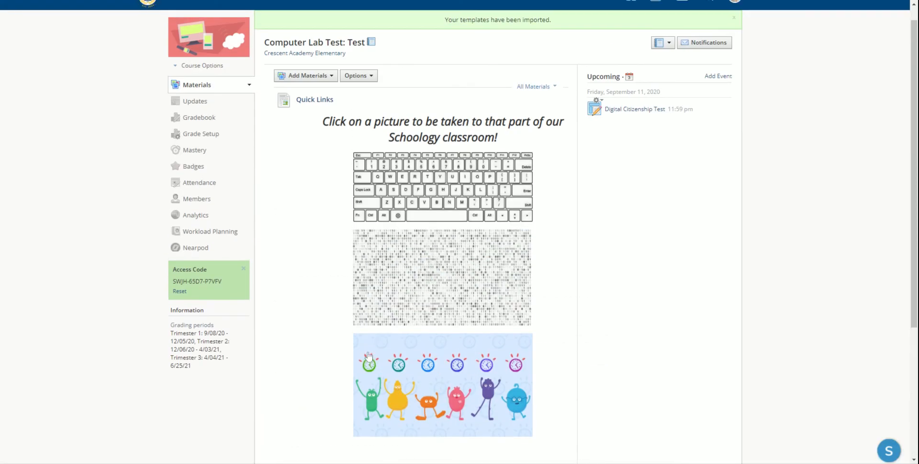
scroll(369, 356, "up", 1)
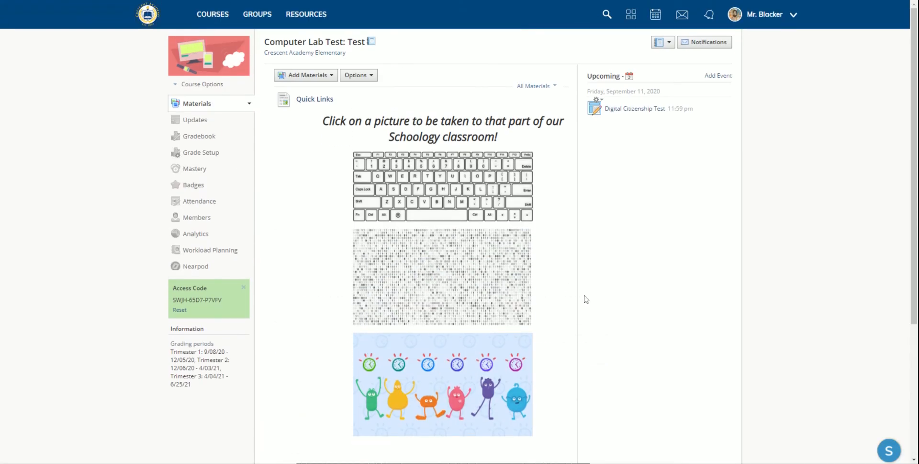